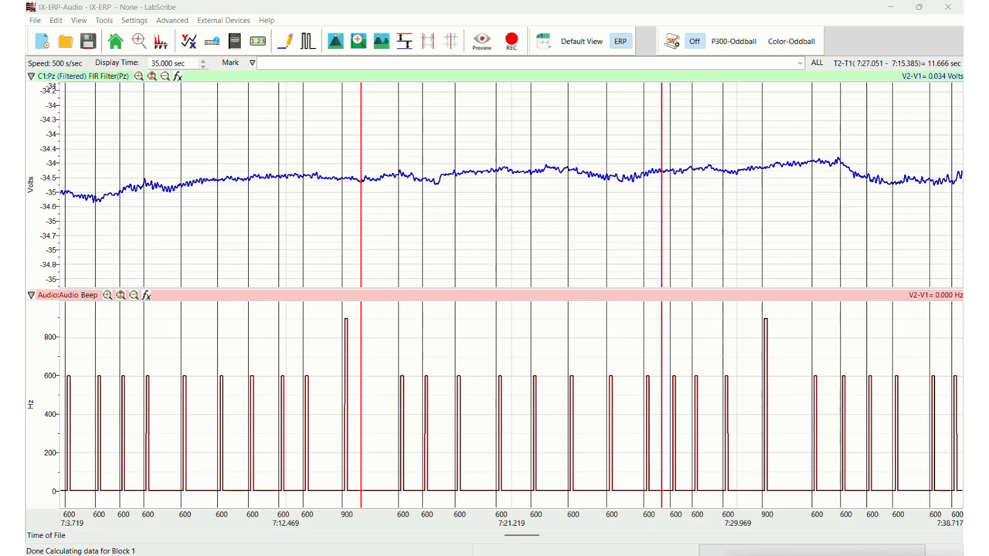
Examine the P300-Oddball macro's loop, the 600 and 900 pulse frequency commands and the audio fire command.
left_click(673, 43)
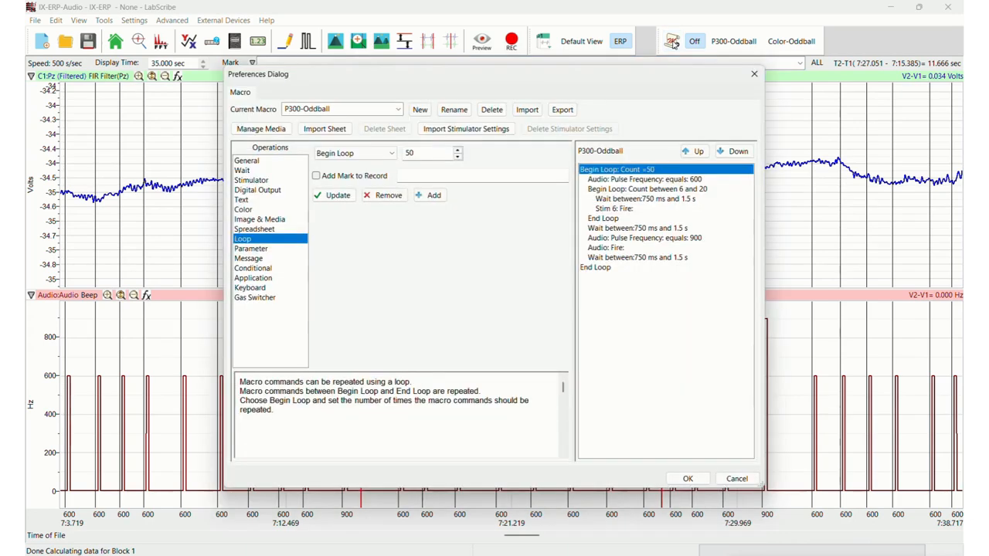
left_click(700, 182)
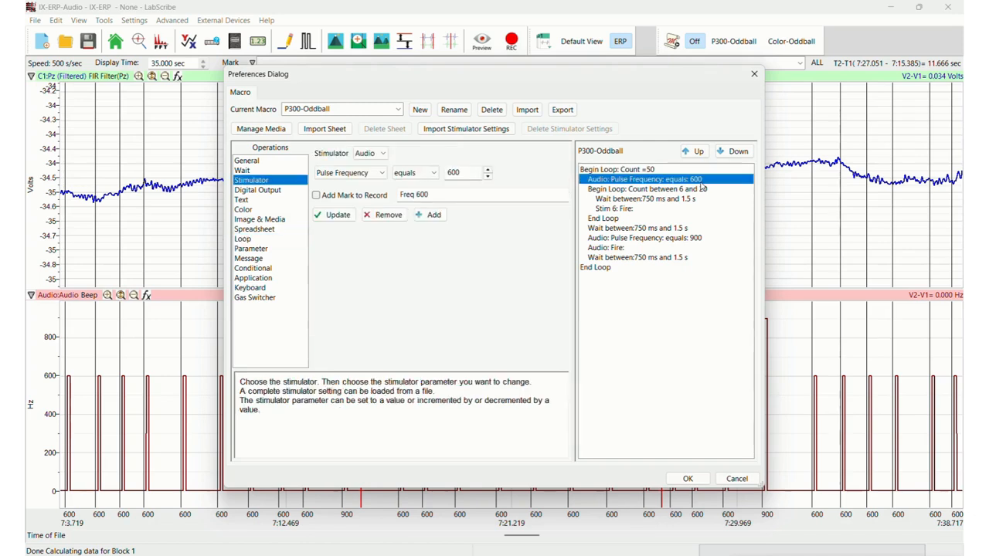
left_click(698, 238)
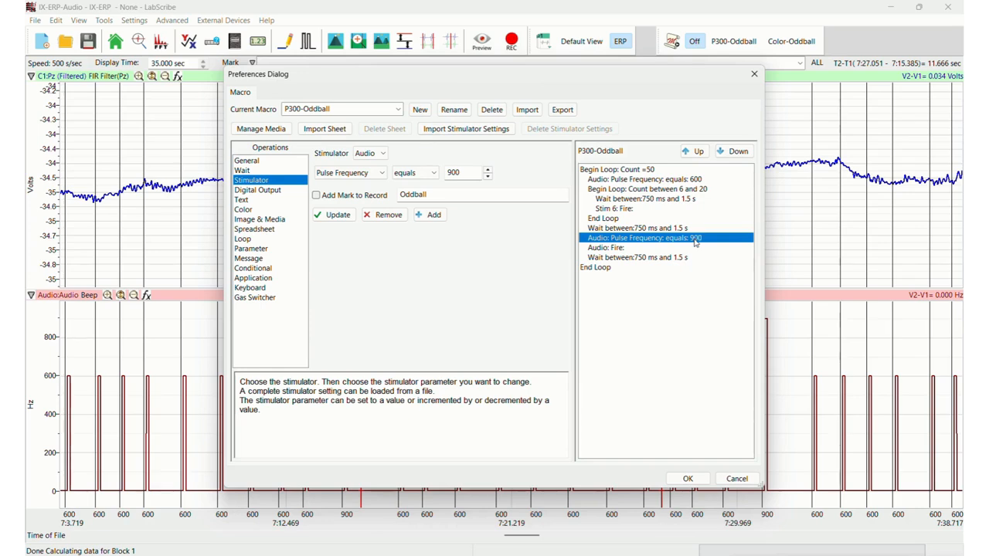
left_click(695, 247)
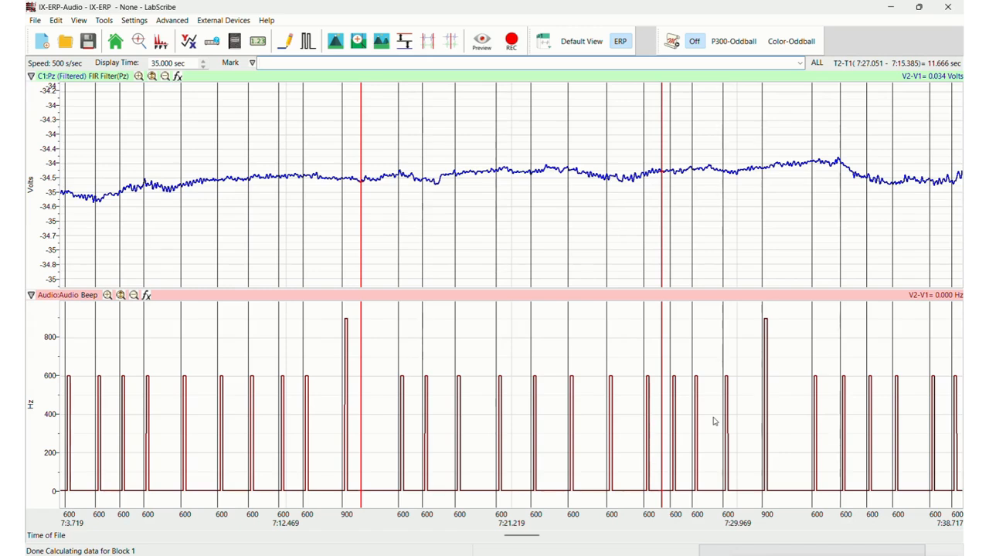
Open ERP Calculations for the recording.
left_click(172, 20)
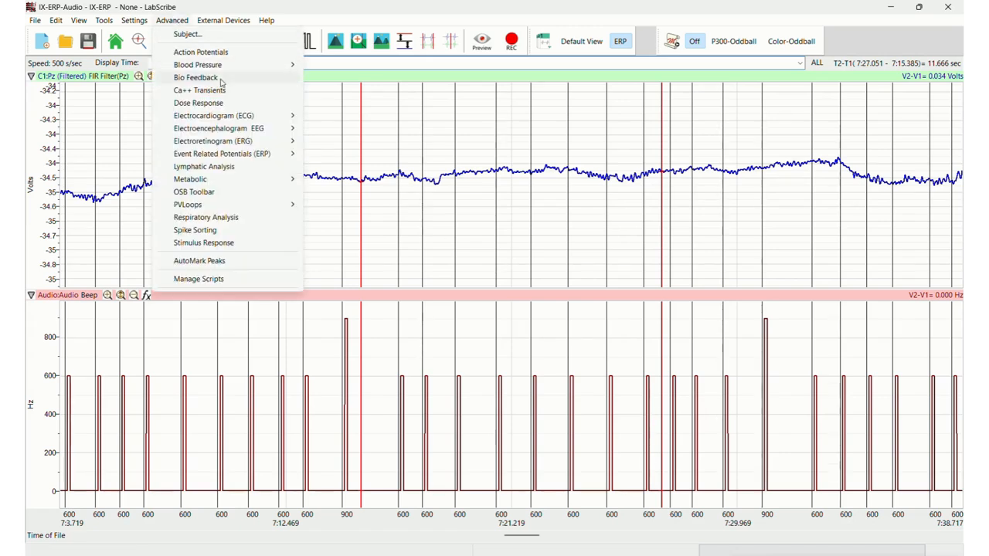
mouse_move(277, 154)
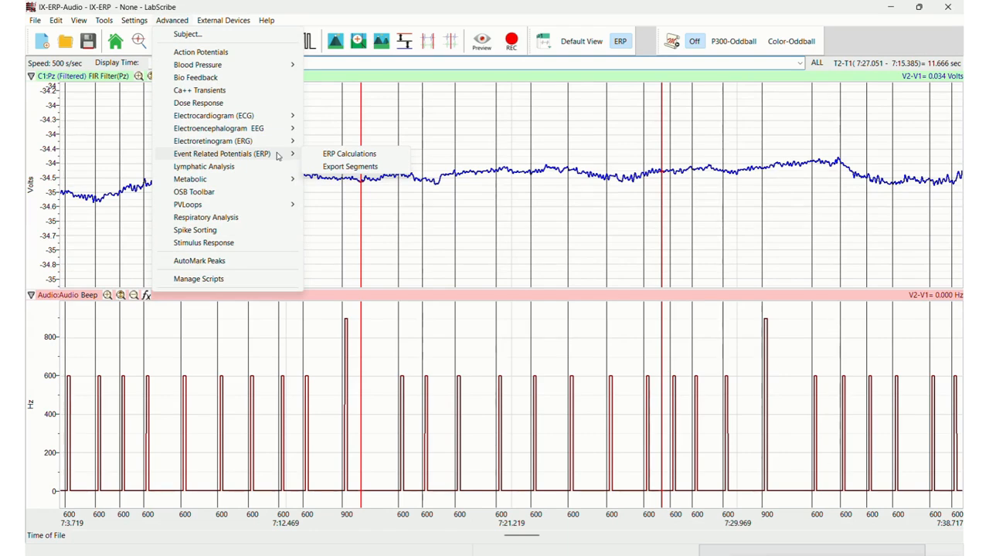
left_click(343, 155)
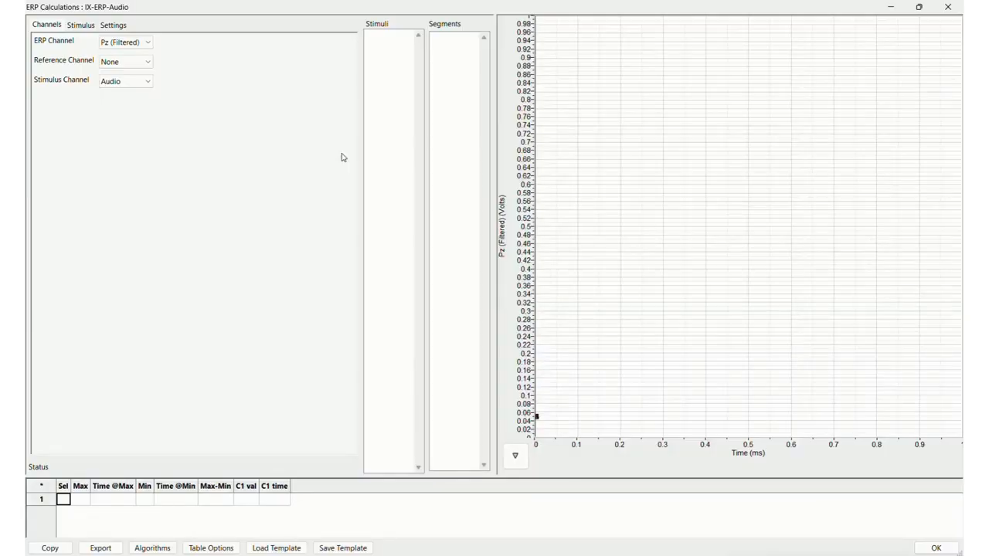
Review the available choices for the ERP, reference and stimulus channels.
left_click(149, 42)
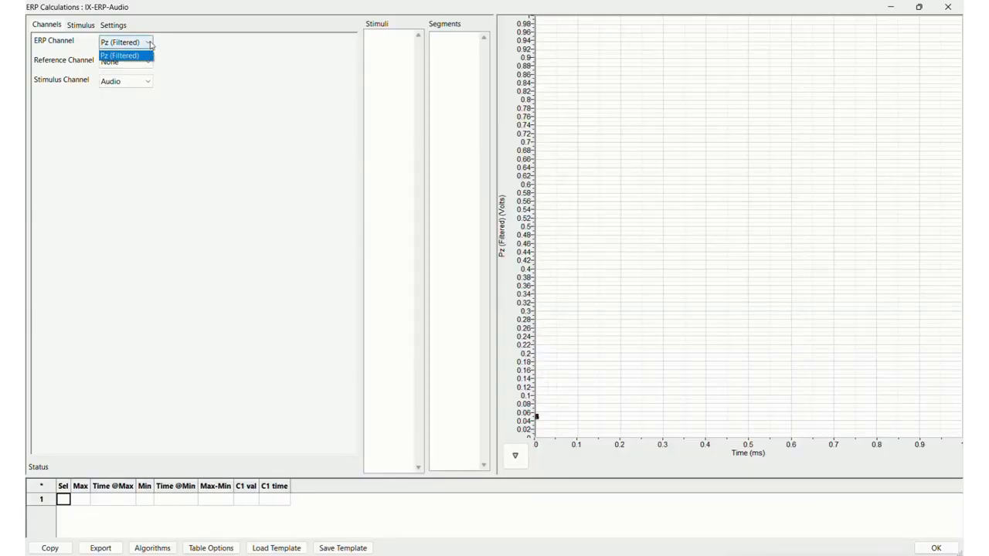
left_click(151, 44)
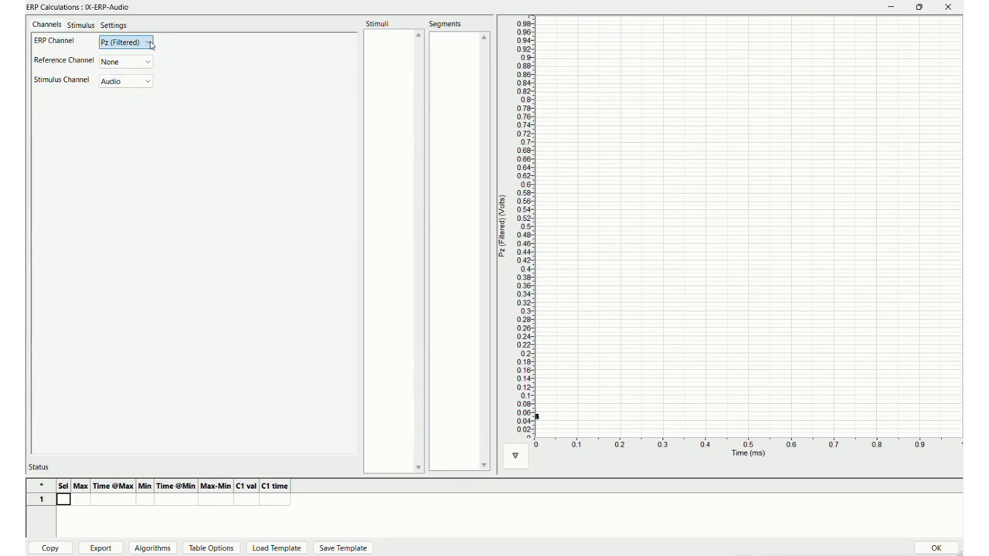
left_click(149, 62)
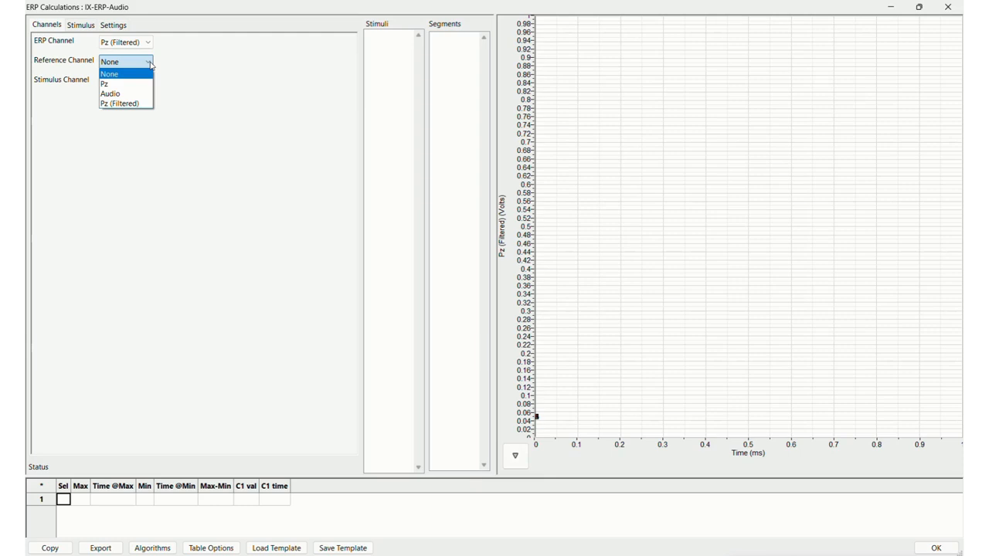
left_click(150, 63)
left_click(150, 83)
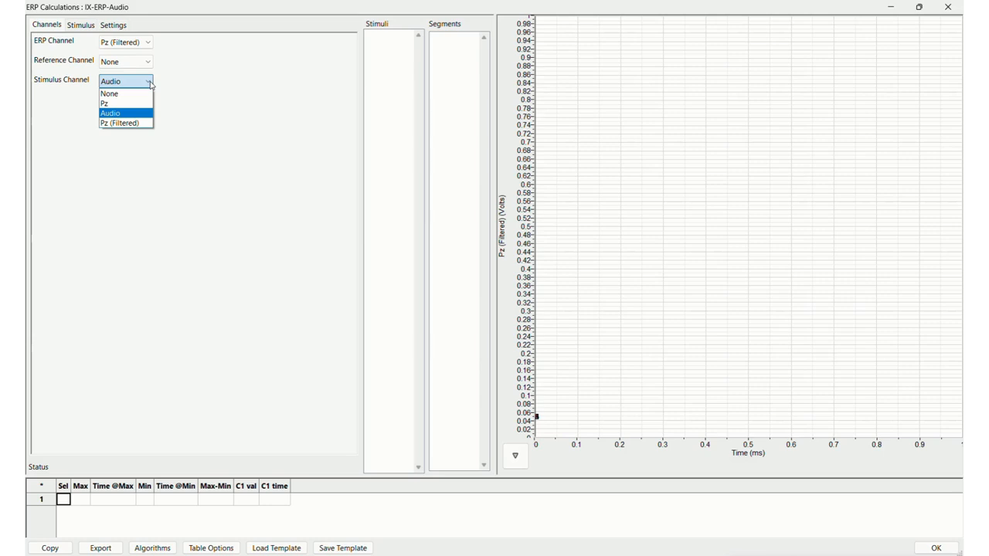
left_click(150, 83)
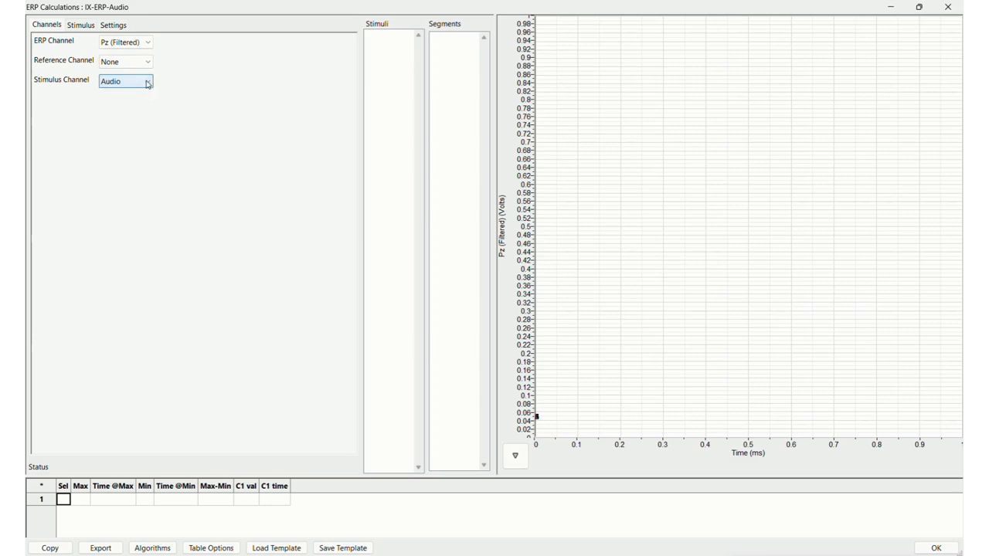
Raise the number of stimuli to 4 and return it to 2.
left_click(81, 26)
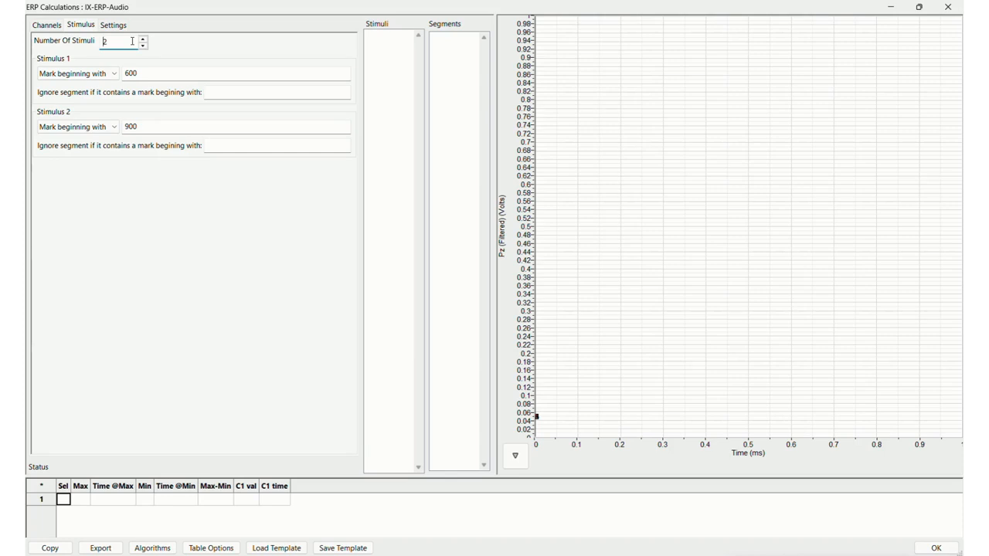
left_click(143, 39)
left_click(143, 39)
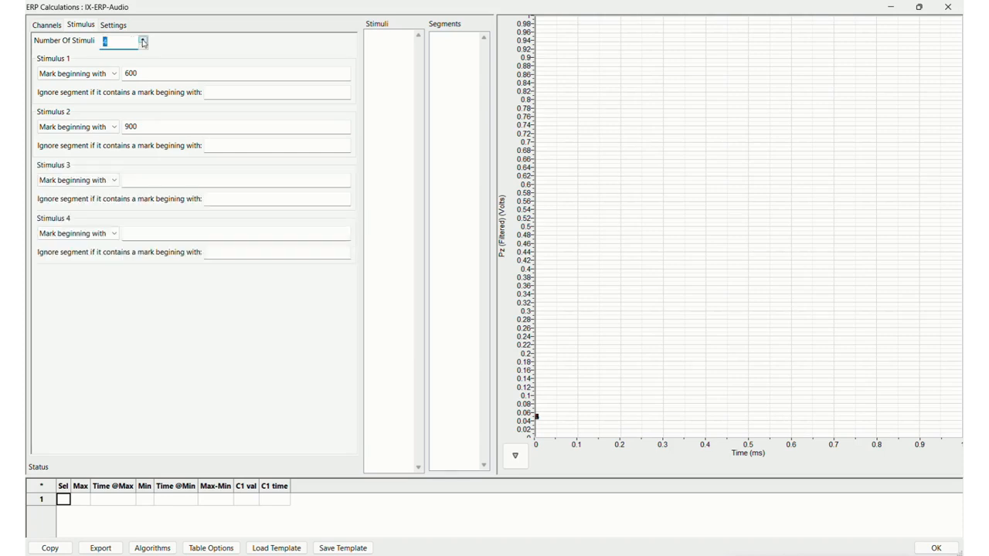
left_click(143, 47)
left_click(143, 46)
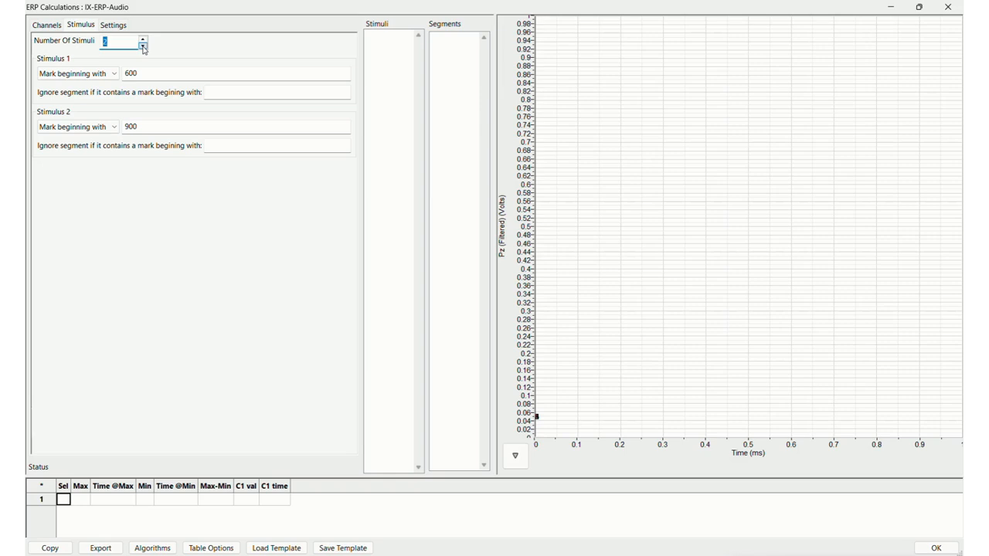
Review the mark-matching options for Stimulus 1 and its criterion for ignoring segments.
left_click(112, 74)
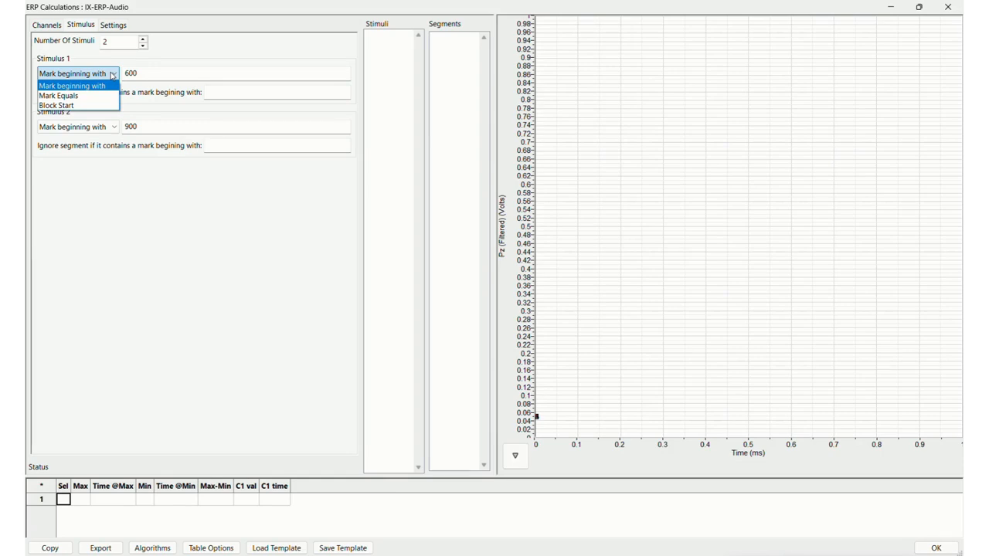
left_click(113, 74)
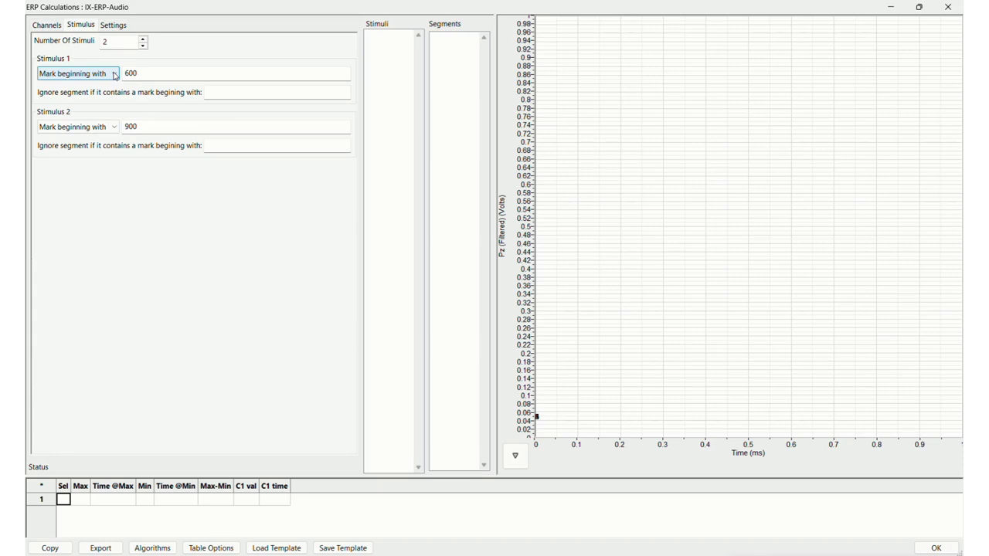
left_click(210, 92)
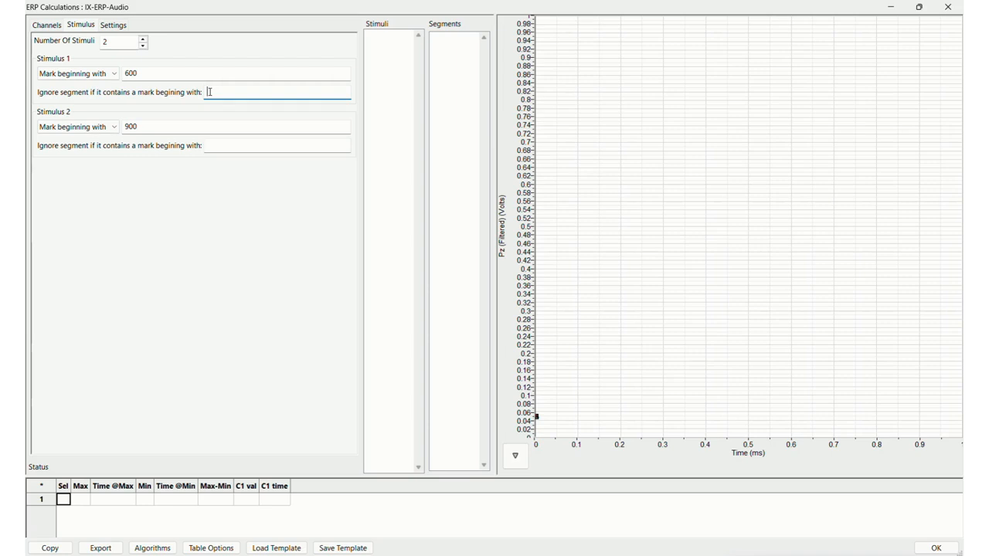
Calculate the ERP segments with Prestimulus Mean as the measurement baseline.
left_click(112, 27)
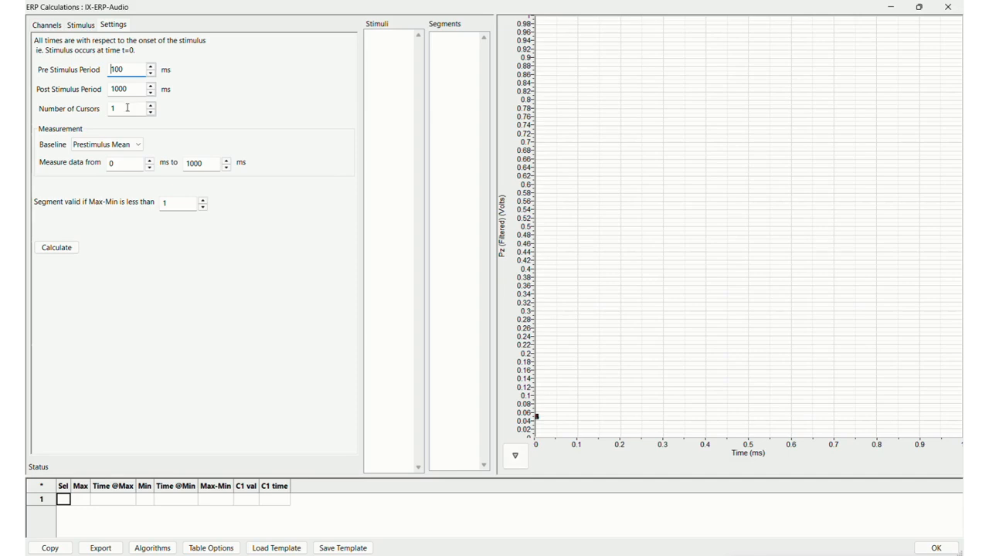
left_click(139, 146)
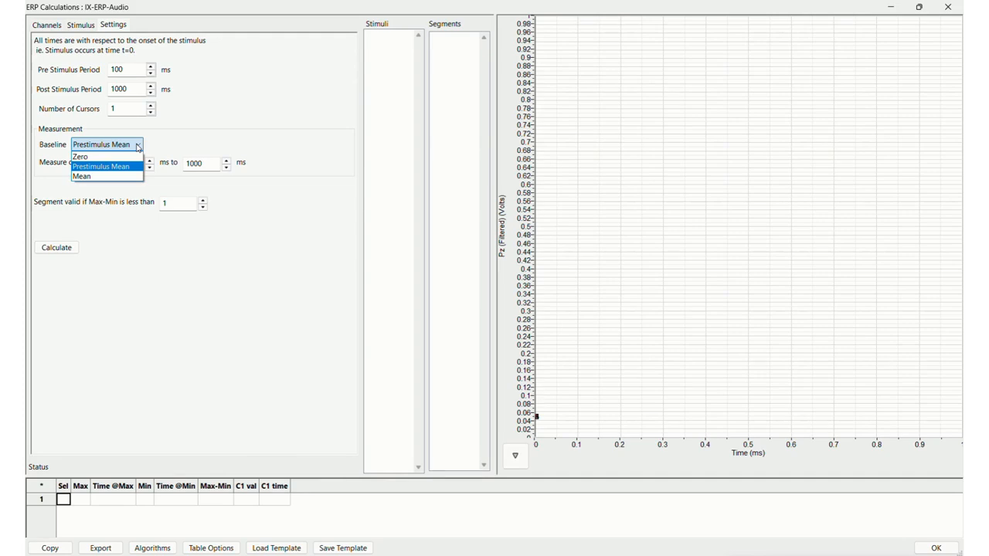
left_click(138, 146)
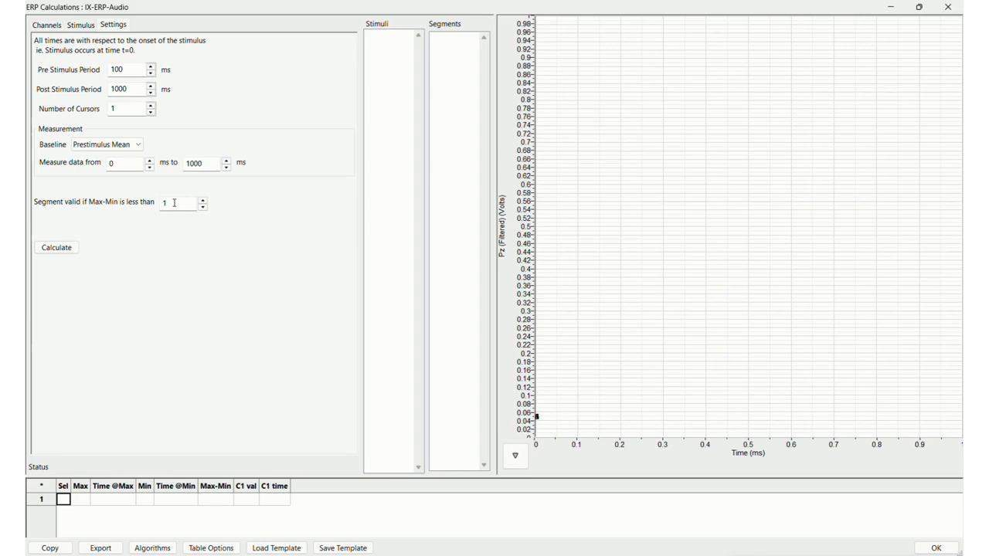
left_click(67, 249)
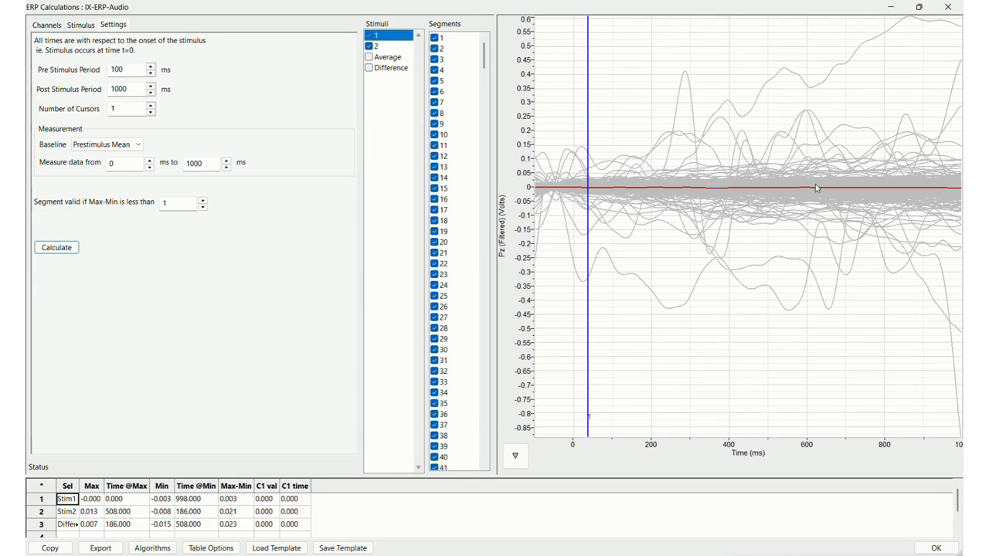
Compare the plots for stimulus 2, the stimulus averages, the difference wave and stimulus 1.
left_click(394, 46)
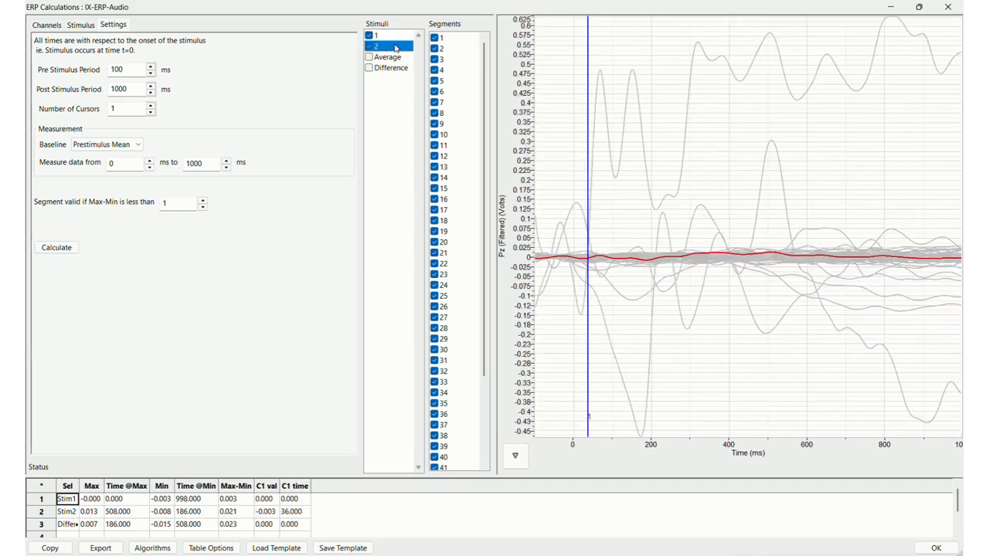
left_click(398, 59)
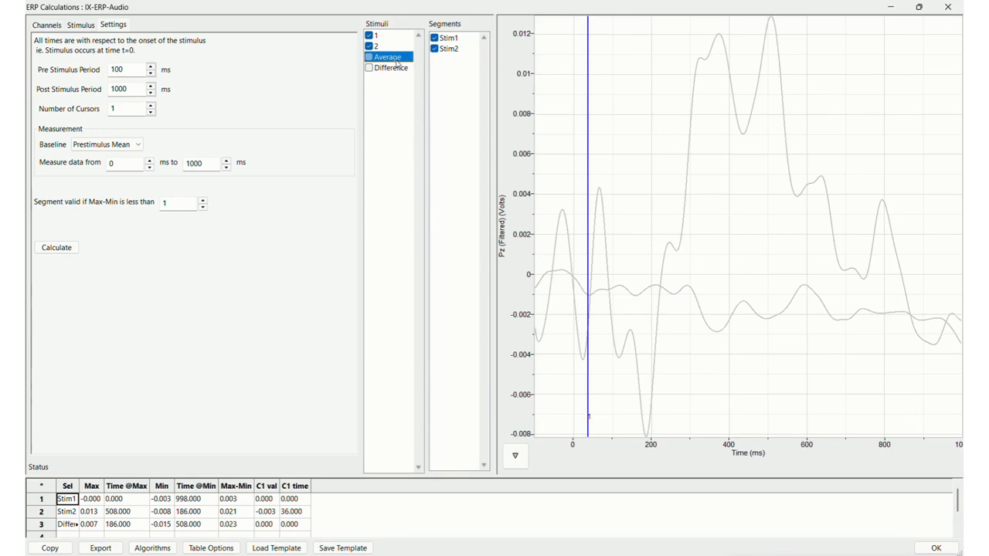
left_click(397, 68)
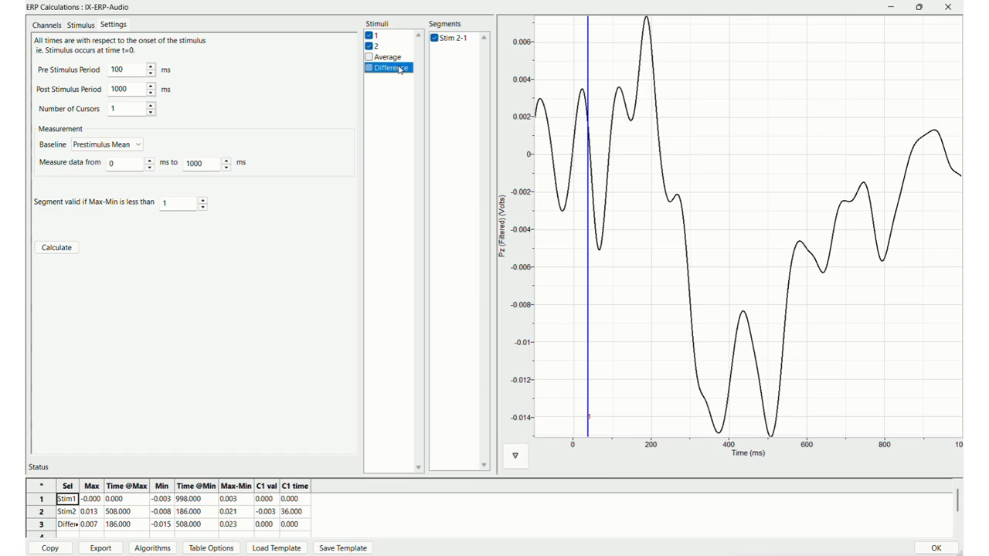
left_click(393, 36)
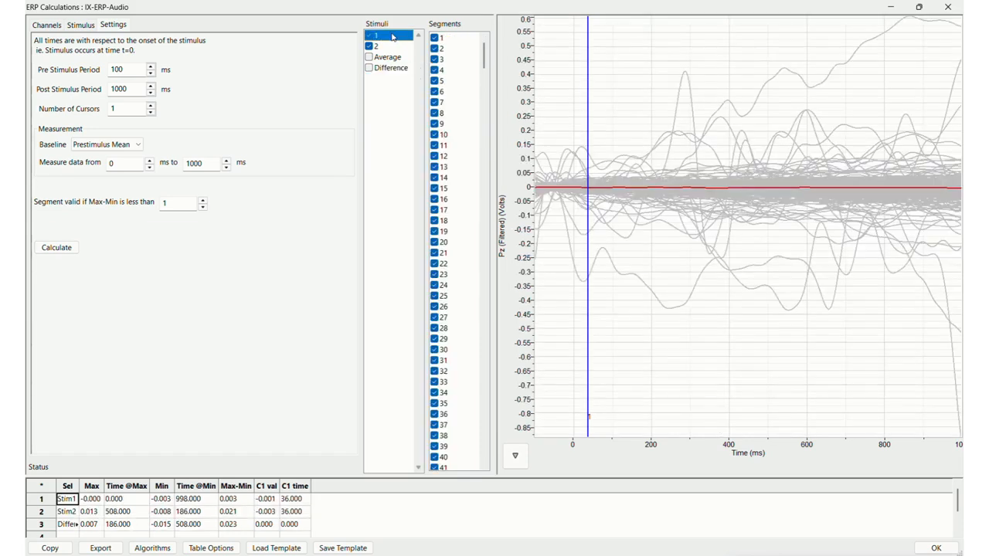
Examine individual segments of stimulus 1 between 4 and 11 and the outlying negative trace in the graph.
left_click(458, 104)
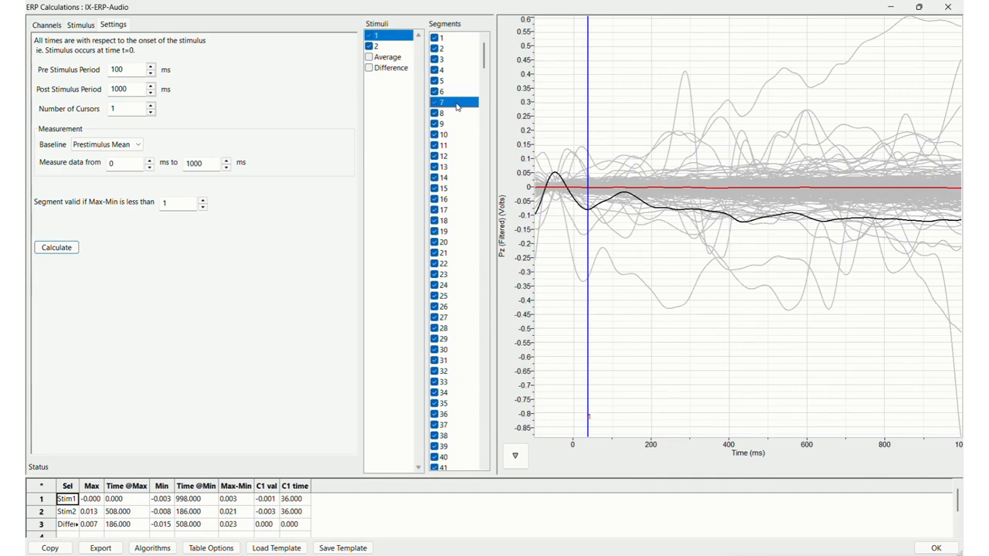
key("Down")
key("Down")
key("Down")
key("Down")
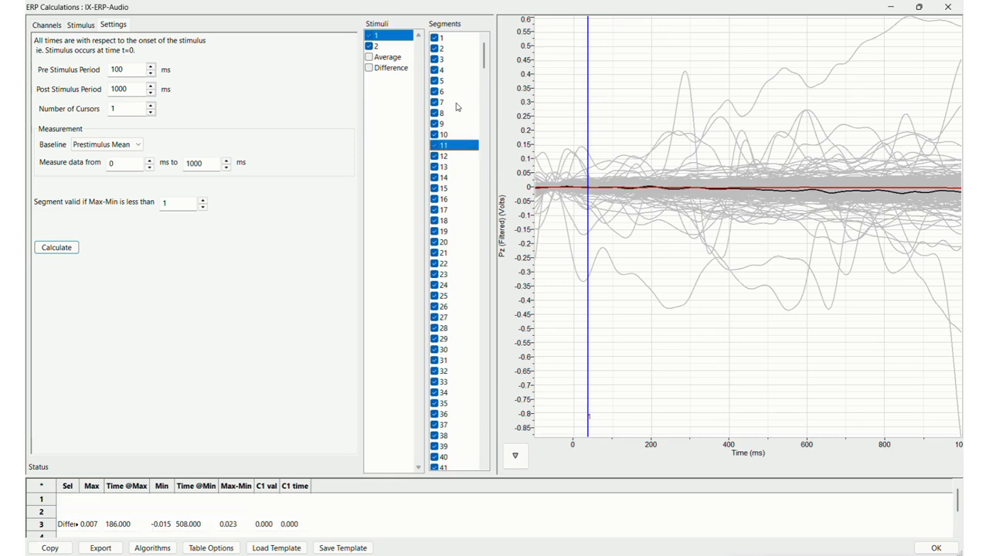
key("Up")
key("Up")
key("Up")
key("Up")
key("Up")
key("Up")
key("Up")
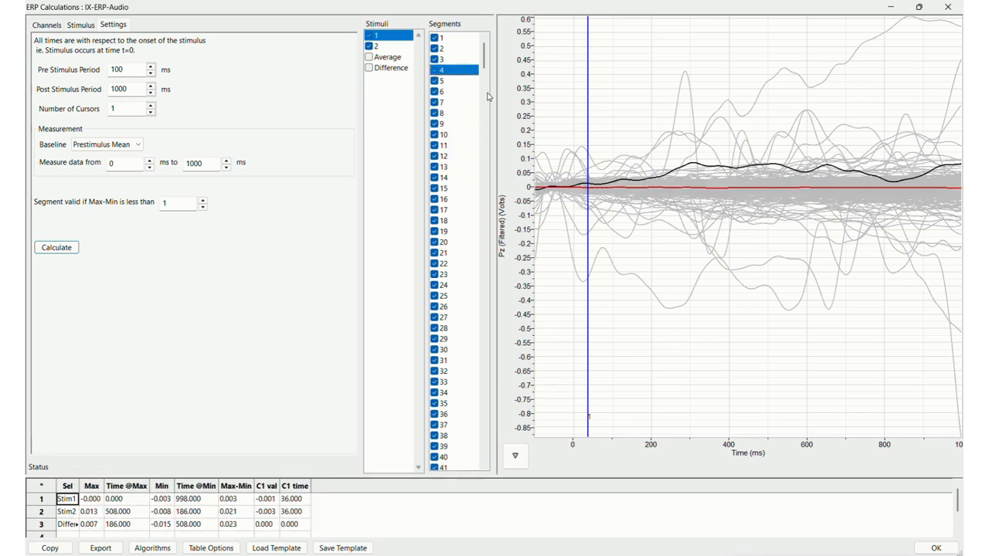
left_click(706, 275)
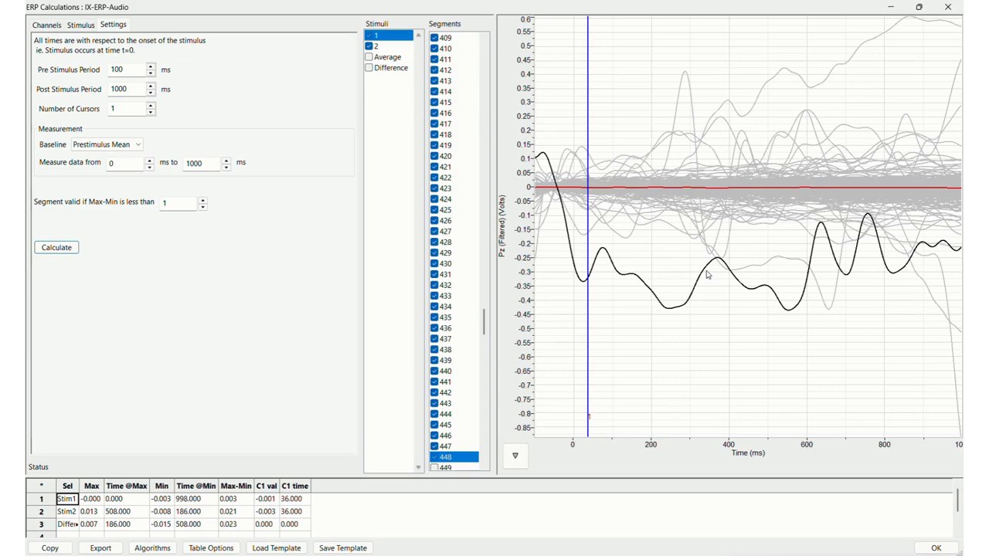
left_click_drag(515, 366, 514, 379)
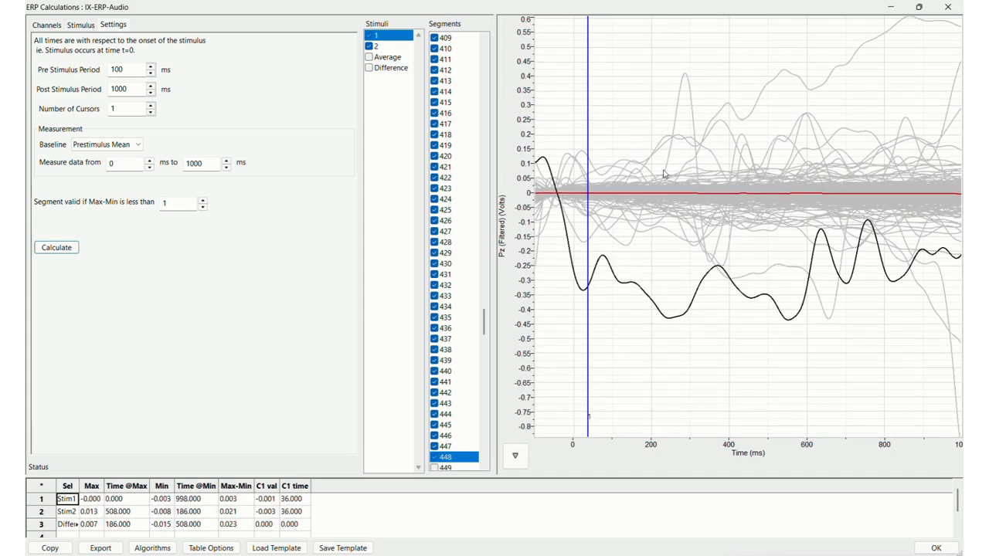
Set the Max-Min limit for valid segments to 0.1, recalculate the ERPs and autoscale the plot's voltage axis.
double_click(178, 203)
type("0.")
left_click(60, 250)
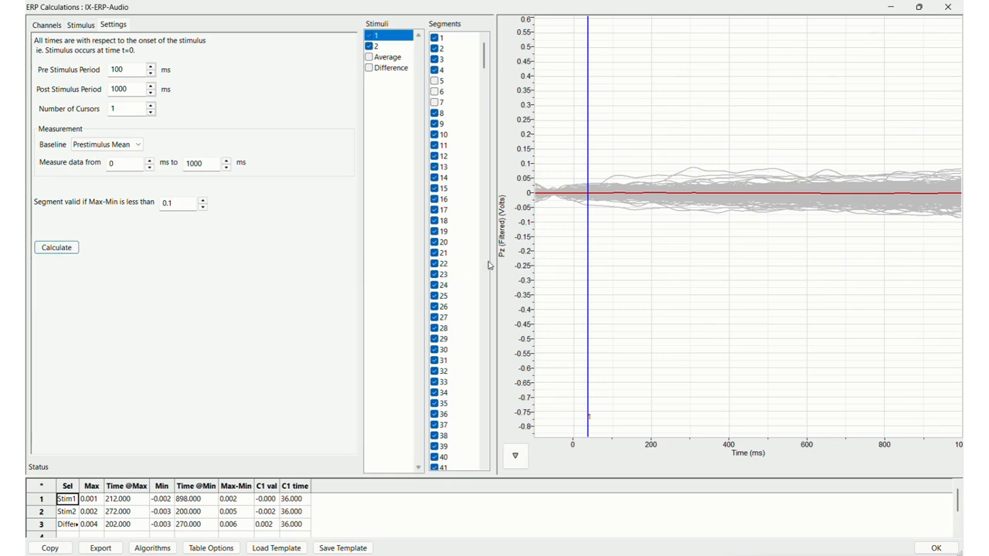
double_click(525, 233)
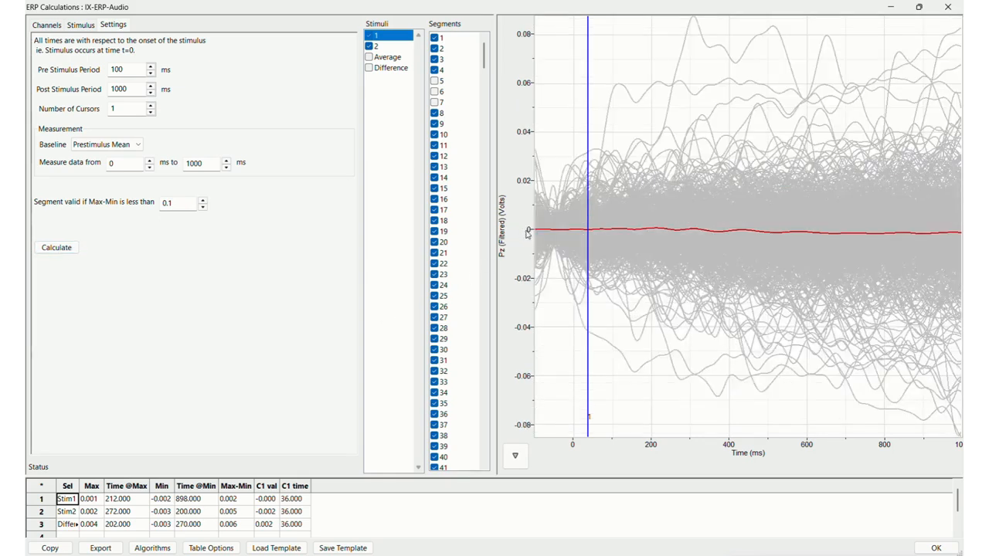
Exclude the outlying segments 4 and 595 from the stimulus 1 average.
left_click(444, 71)
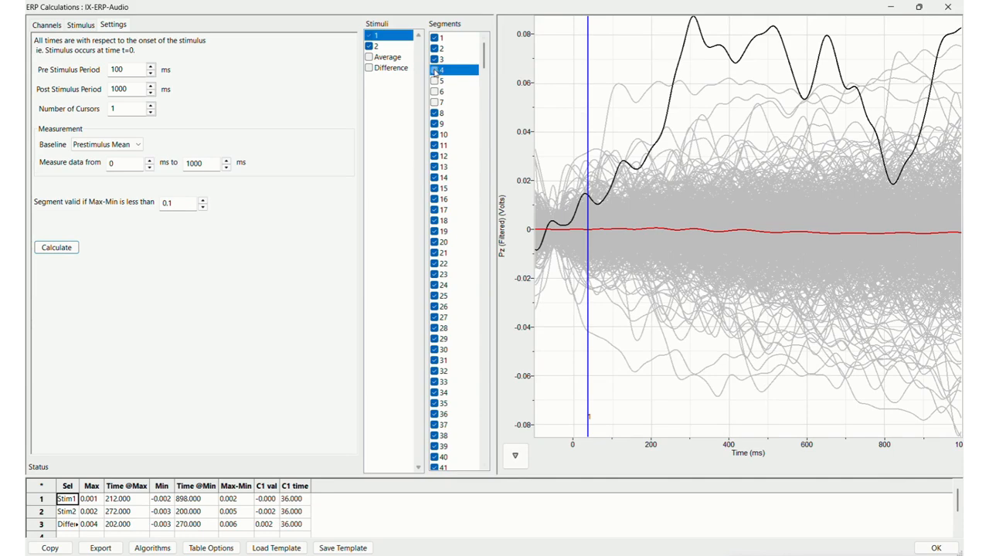
left_click(634, 363)
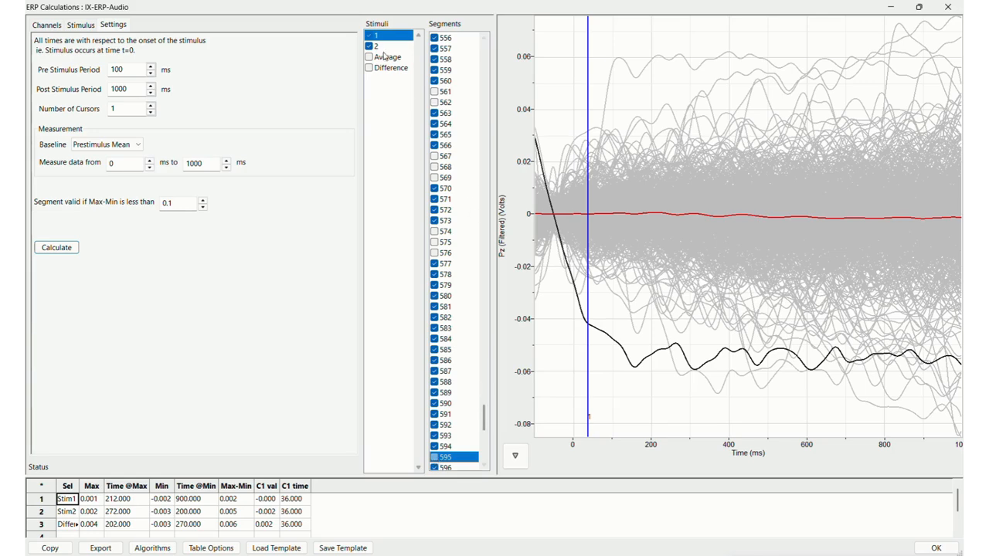
Exclude the outlying segments 6, 12 and 32 from the stimulus 2 average.
left_click(385, 46)
left_click(609, 302)
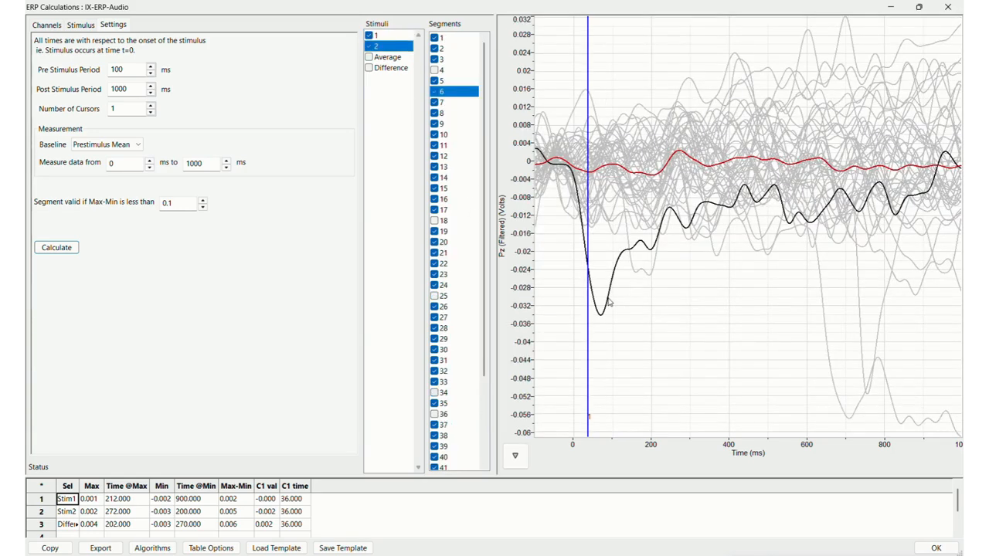
left_click(434, 91)
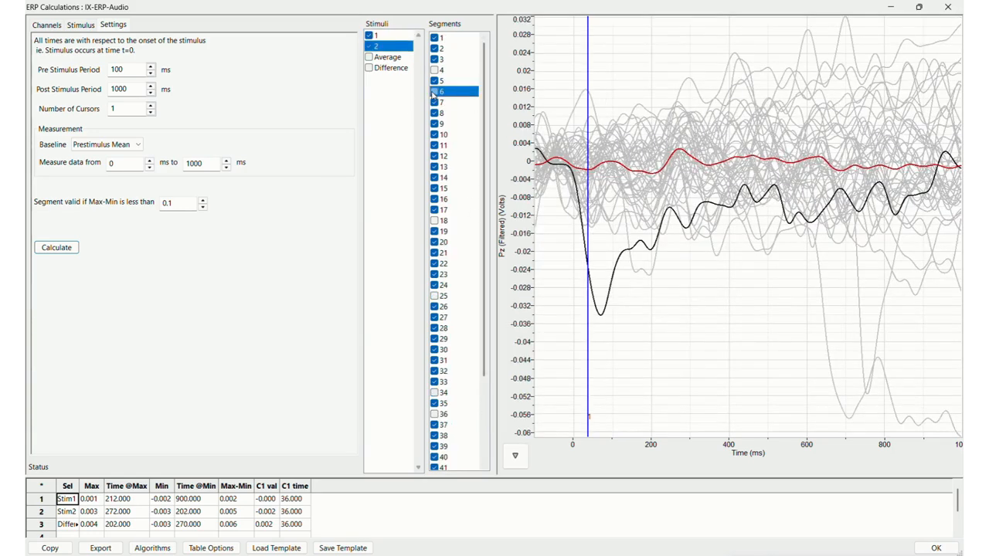
left_click(824, 334)
left_click(435, 157)
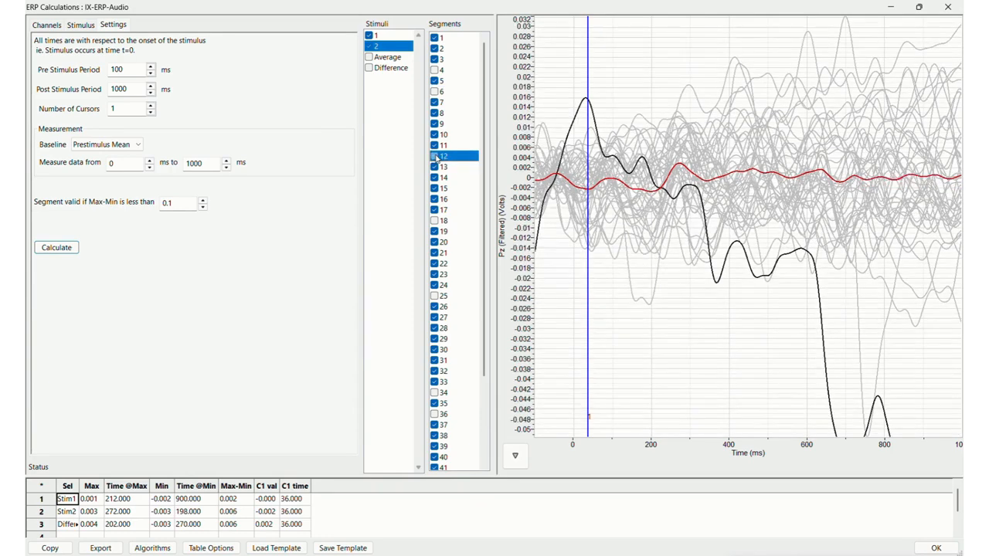
left_click(849, 305)
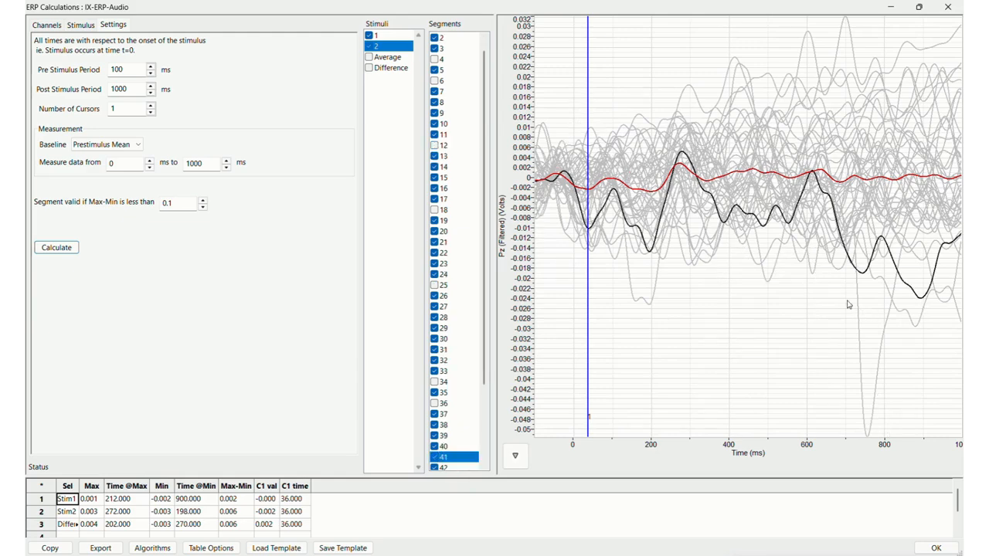
left_click(863, 338)
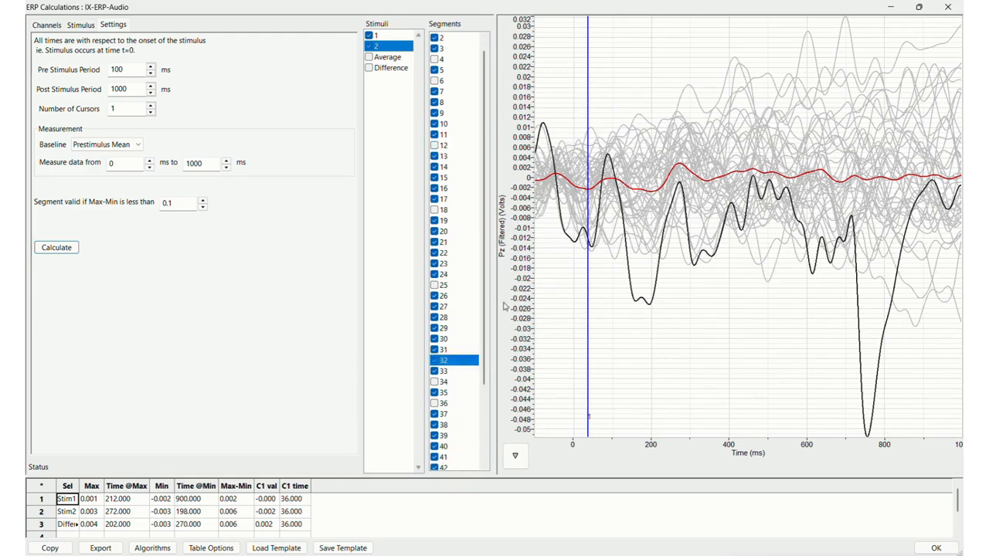
left_click(434, 360)
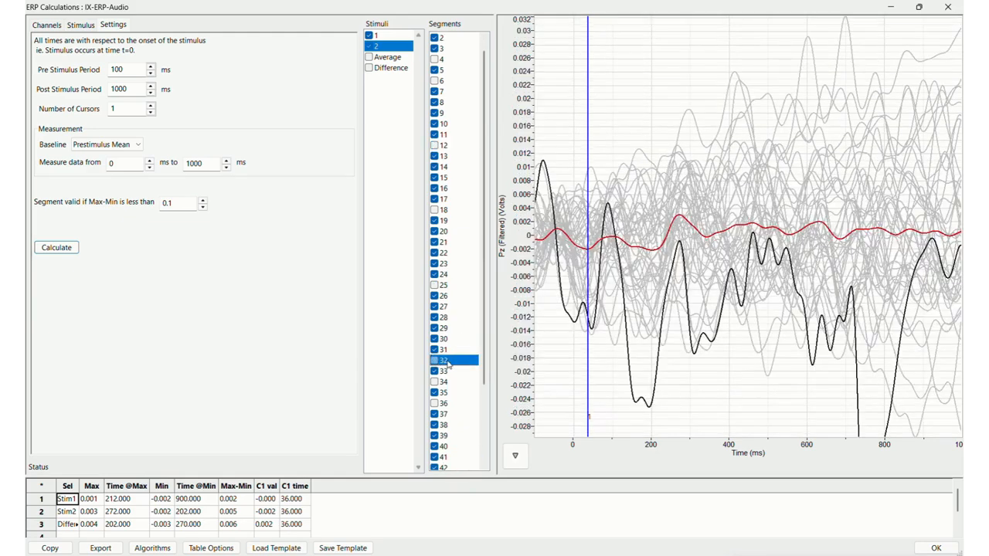
Display the averages of both stimuli and rescale the voltage axis to about -0.004 to 0.006 V.
left_click(401, 58)
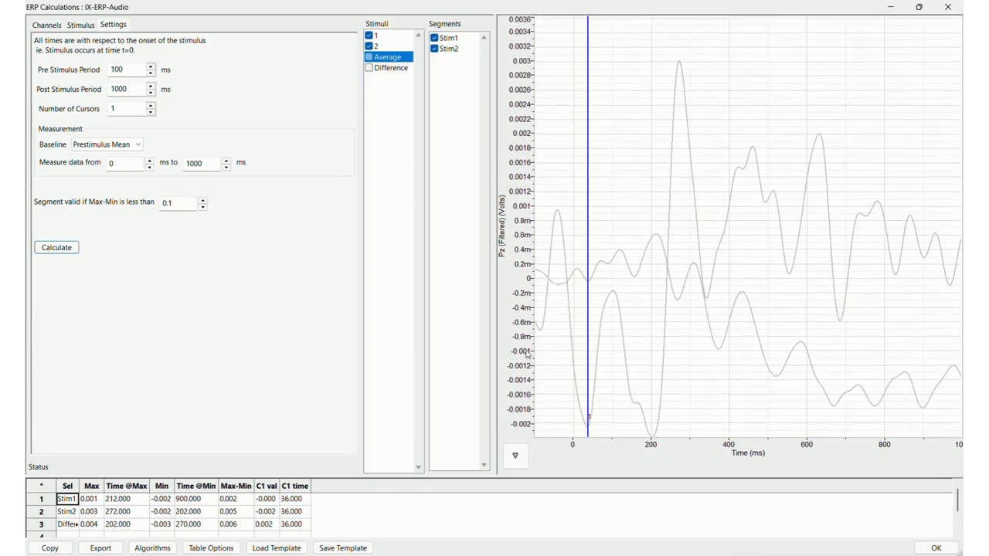
left_click_drag(515, 59, 524, 217)
right_click(528, 204)
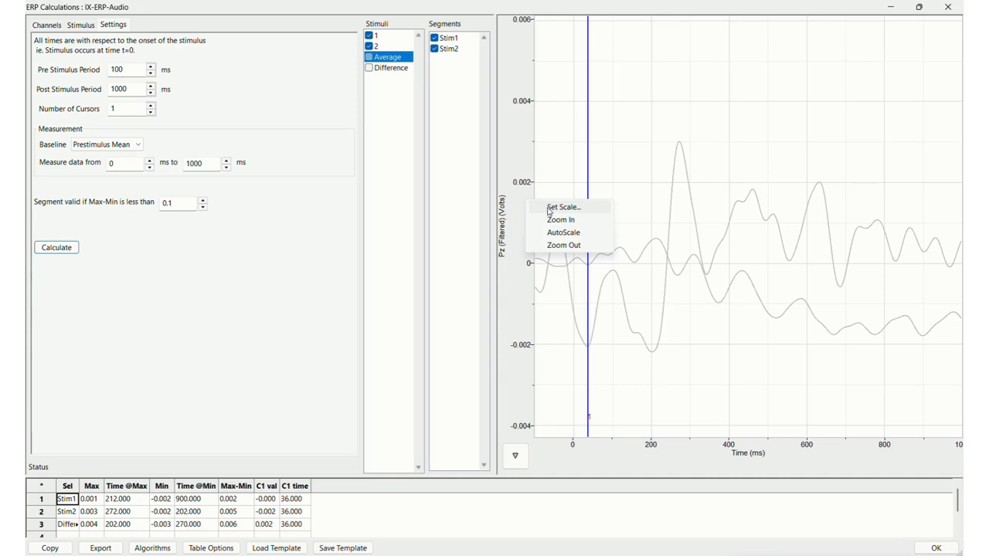
left_click(516, 457)
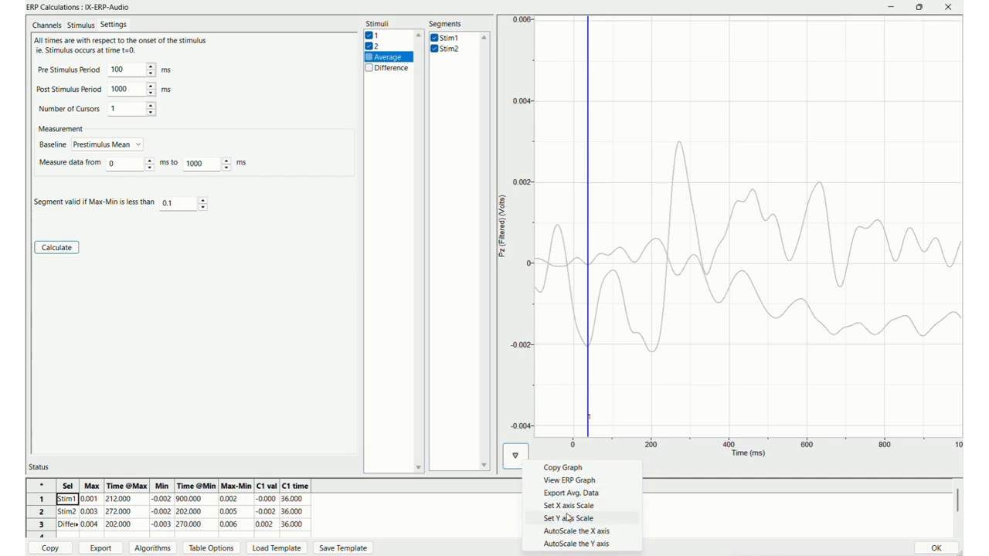
left_click(515, 398)
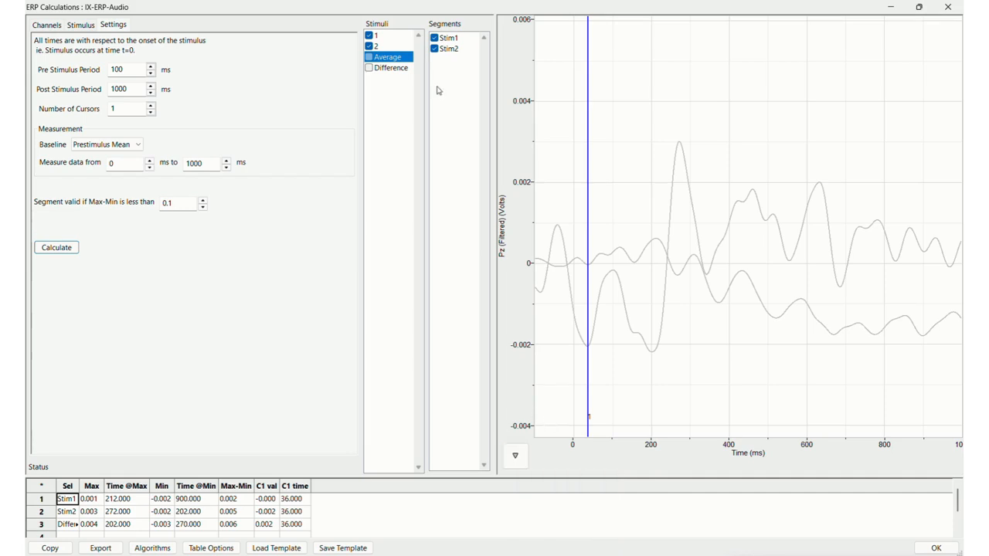
Highlight the Stim1 and Stim2 average traces in turn and place the cursor on Stim2's highest peak at 272 ms.
left_click(460, 50)
left_click(461, 39)
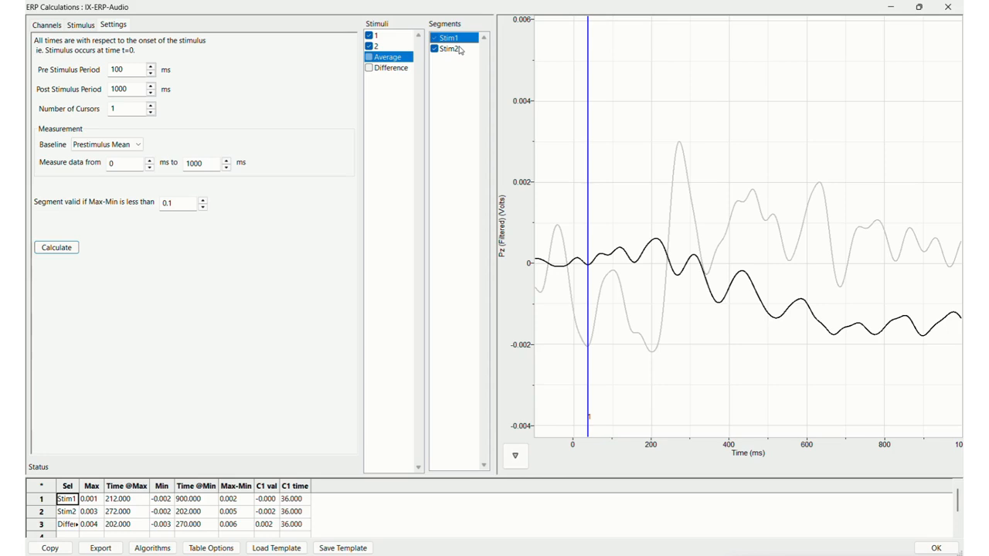
left_click(460, 49)
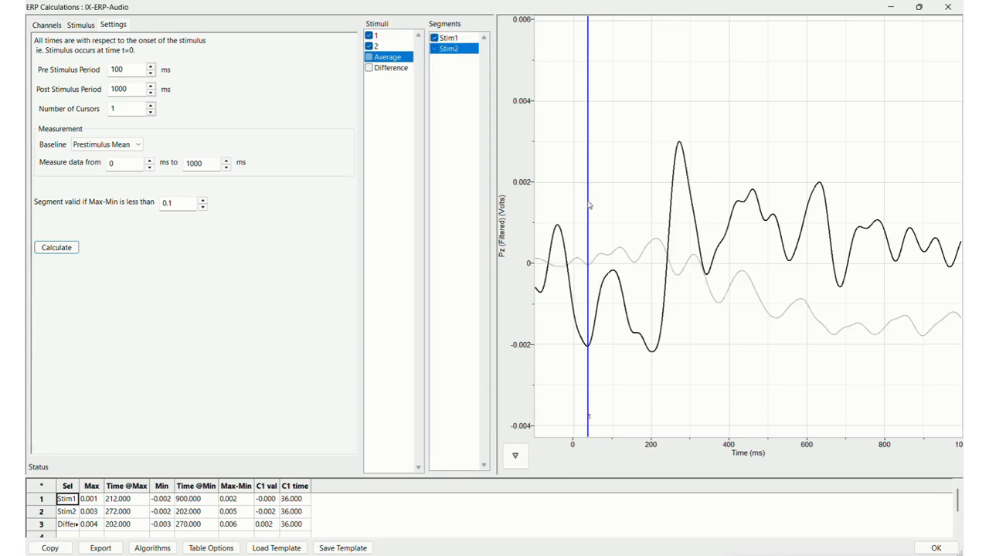
left_click_drag(589, 205, 682, 186)
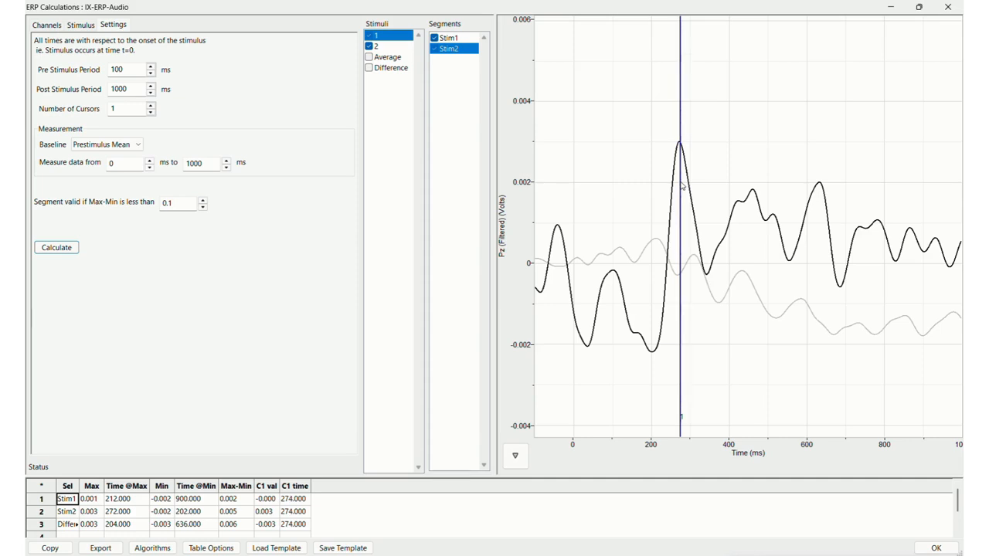
left_click_drag(682, 185, 680, 187)
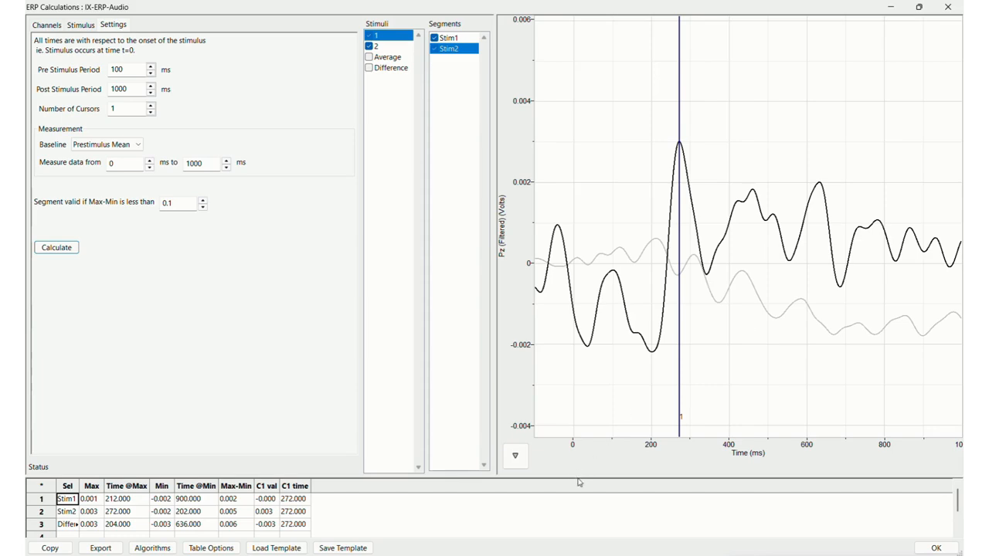
Enlarge the results table, select the difference row's C1 value and review the algorithm definitions.
left_click_drag(579, 483, 598, 333)
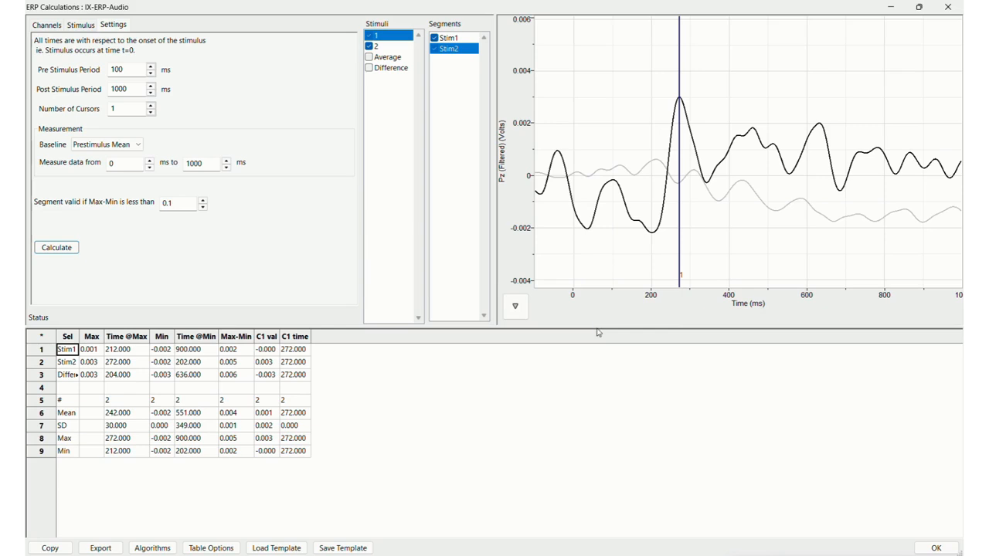
left_click(269, 375)
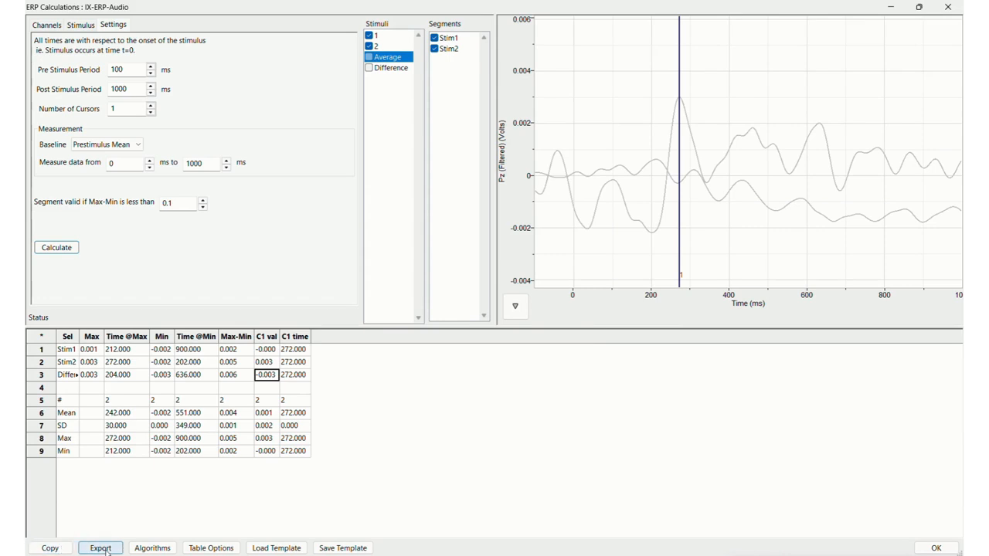
left_click(162, 550)
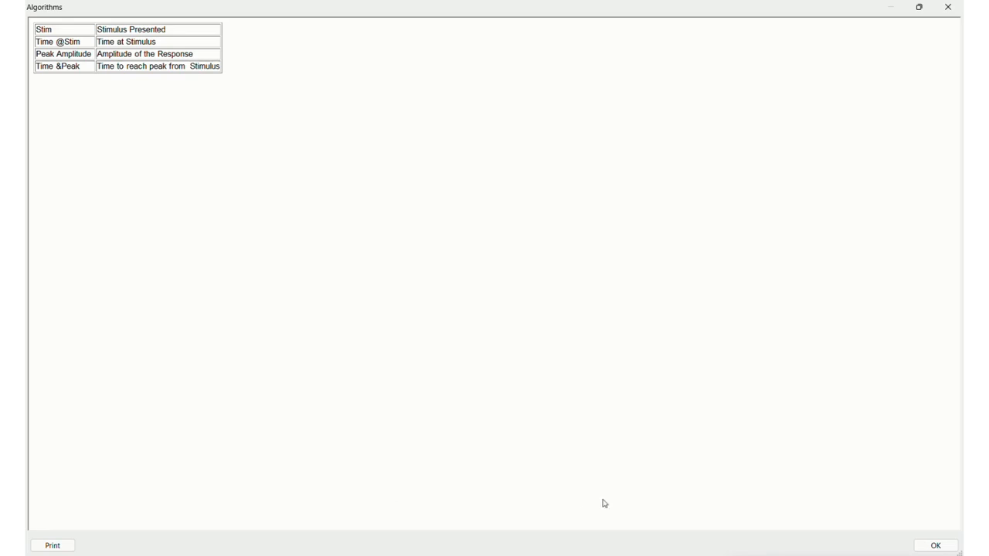
left_click(935, 547)
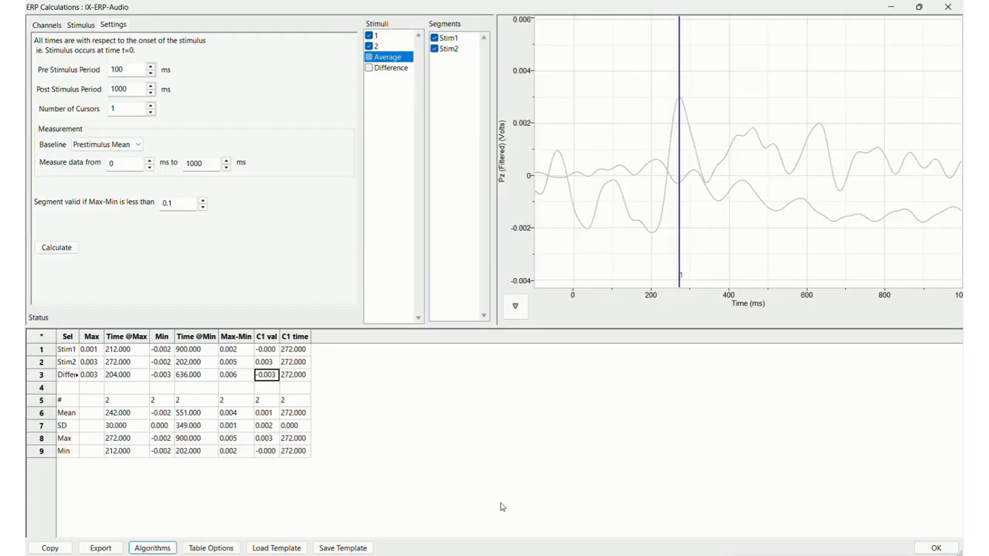
Accept the table parameters from Max to C1 time with time displayed from selection start, and close the ERP calculations.
left_click(211, 548)
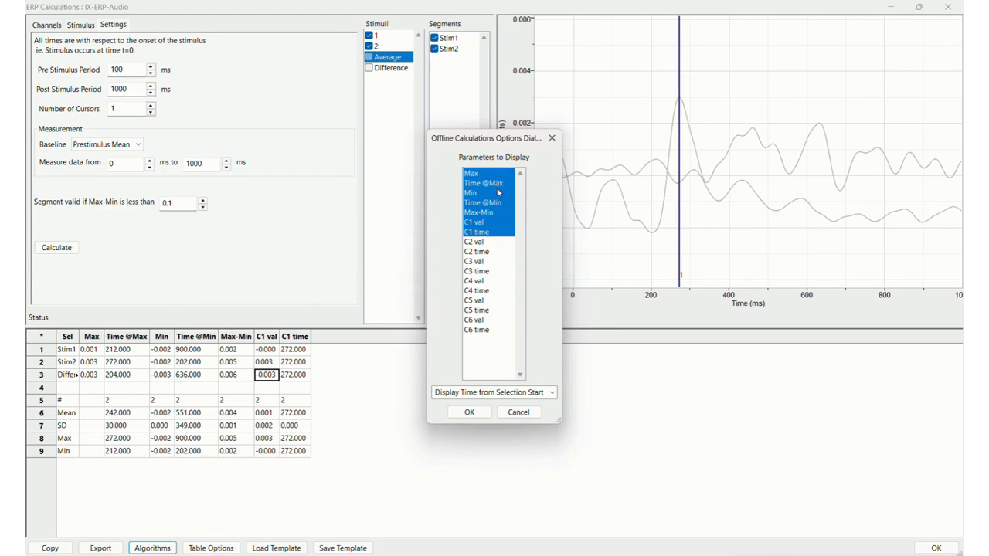
left_click(469, 413)
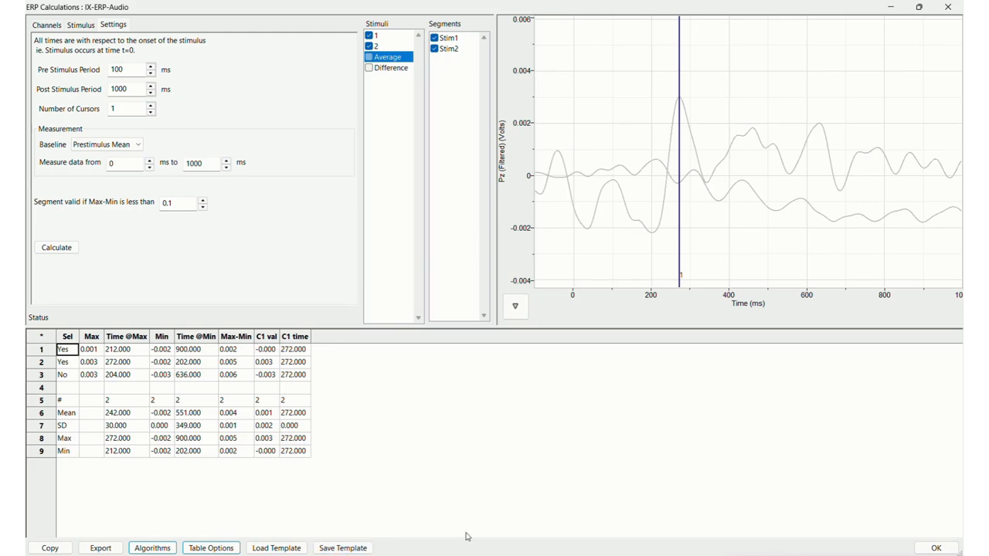
left_click(935, 549)
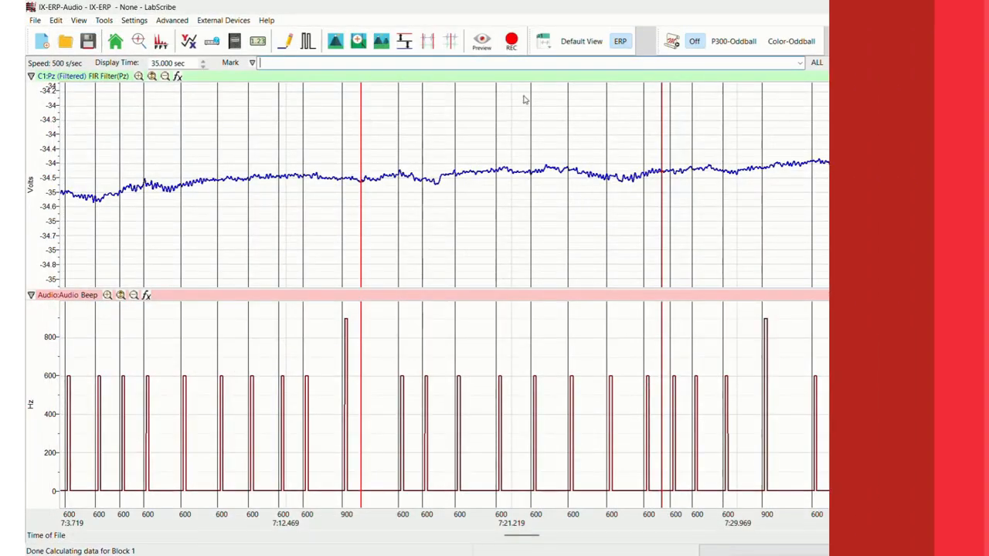